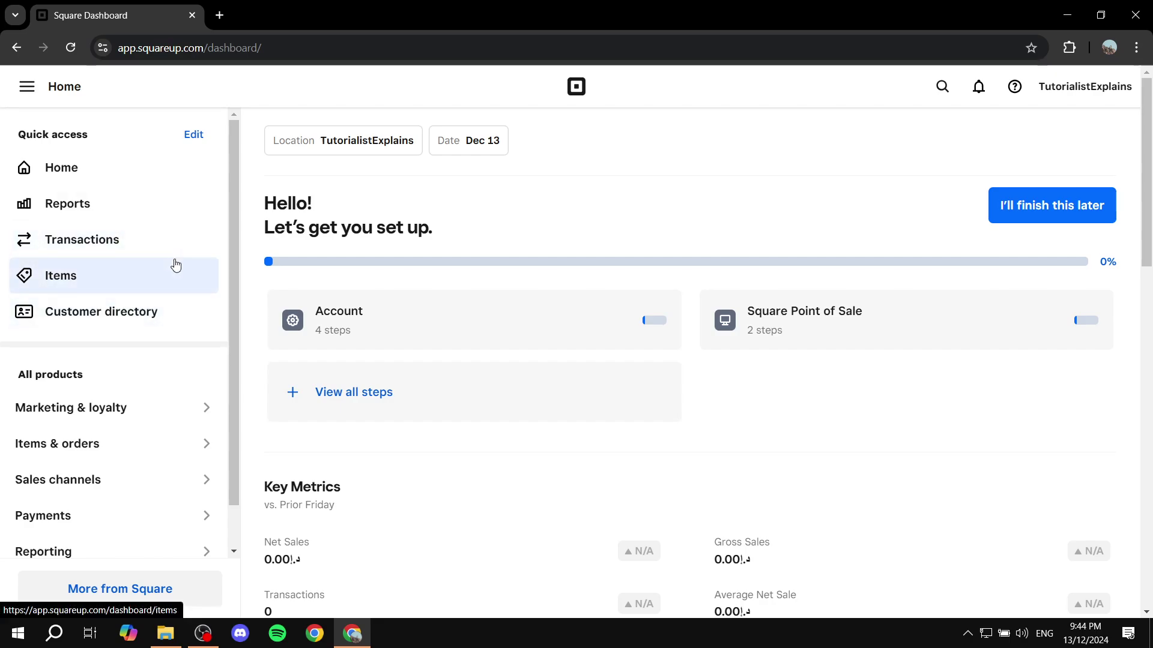
Step: Toggle the navigation sidebar and go to Account & Settings from the Settings menu
left_click(28, 88)
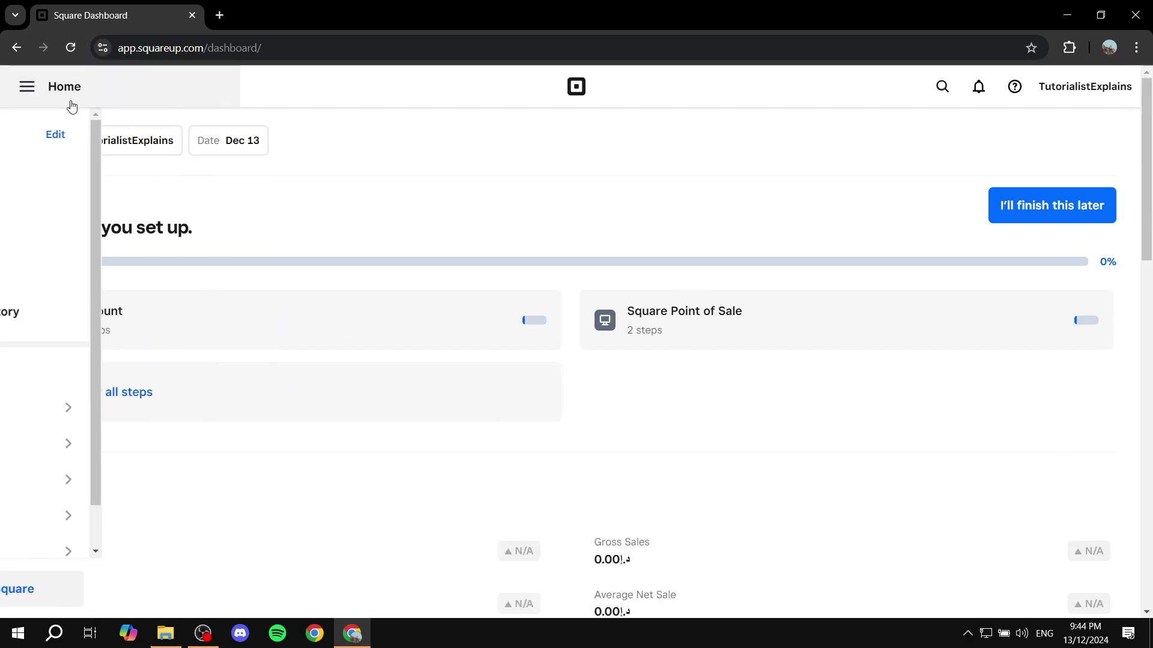
left_click(28, 88)
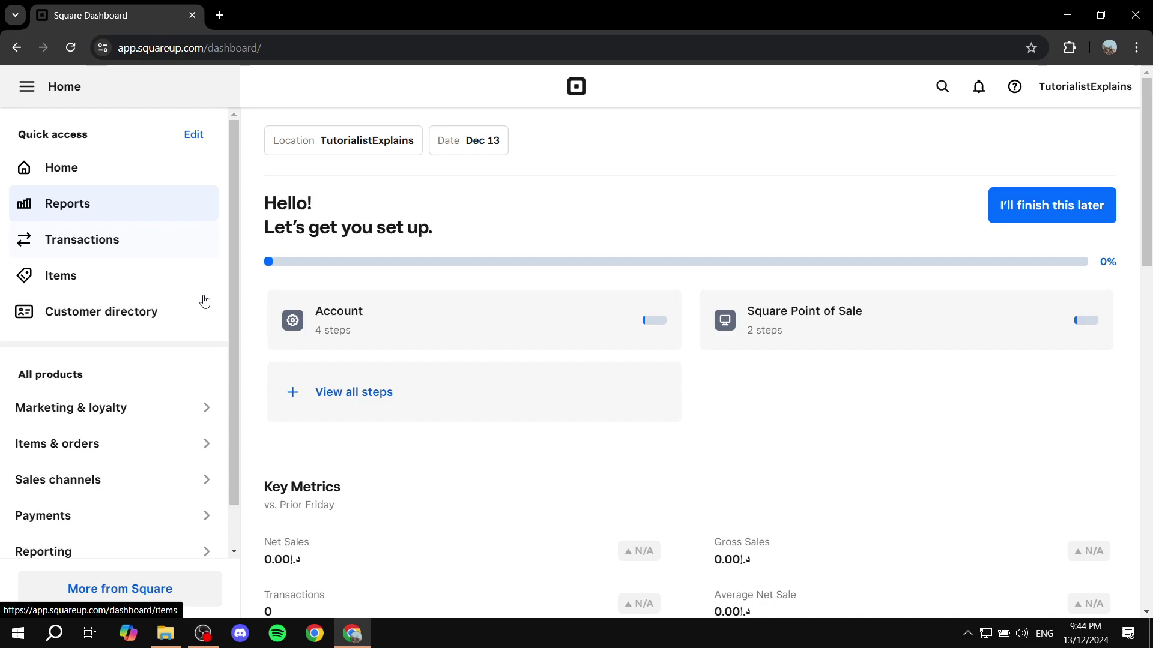
scroll(118, 419, "down", 1)
scroll(115, 426, "down", 1)
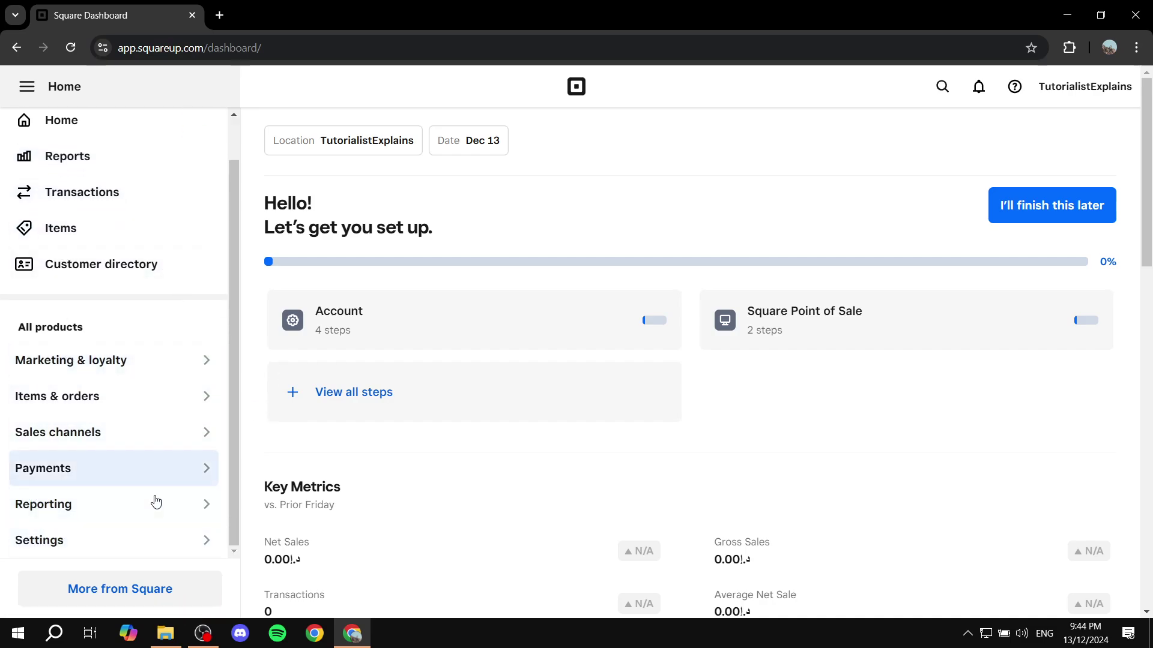
left_click(107, 549)
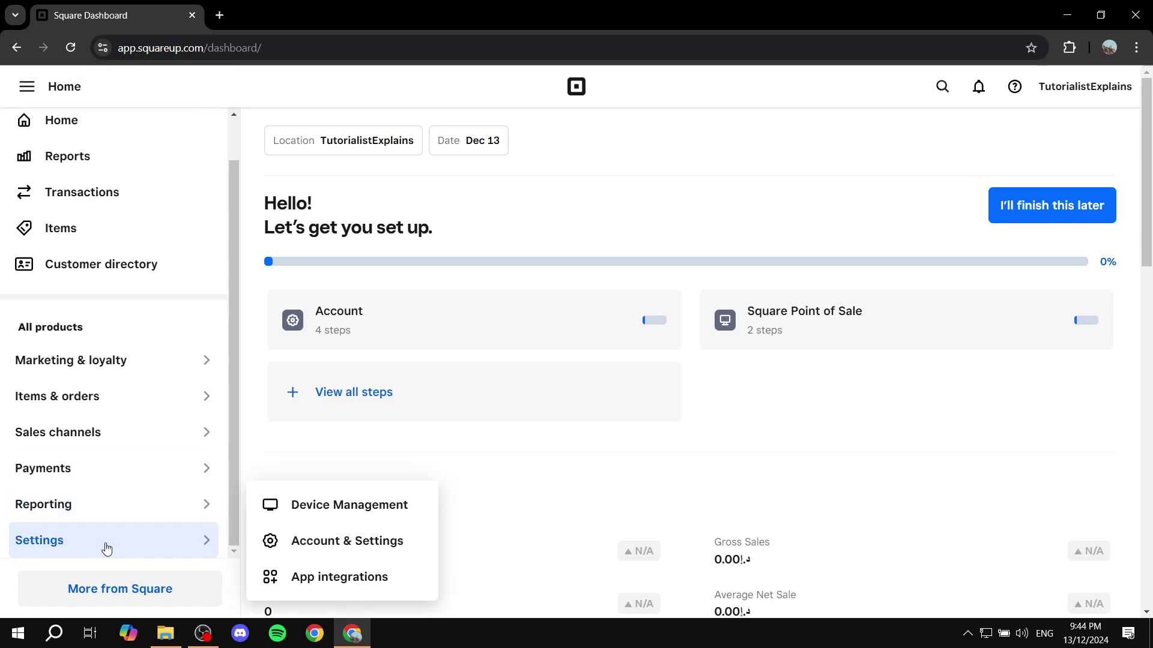
left_click(348, 541)
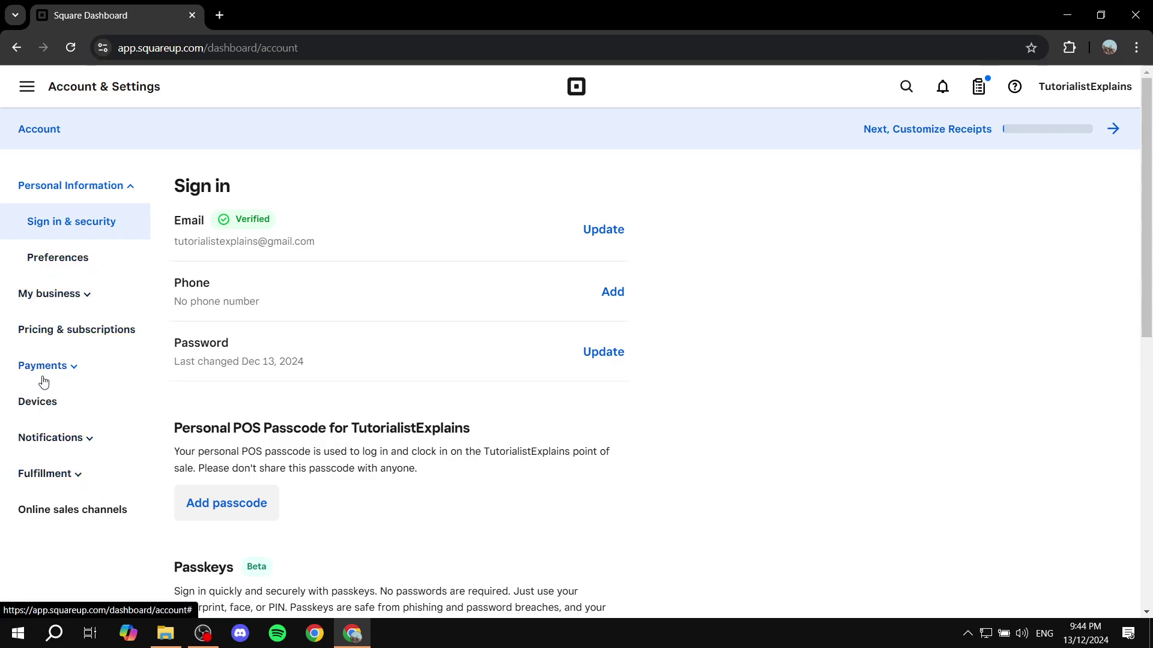
Step: Open Fulfillment > Shipment and read the empty Shipping rate profiles section
left_click(73, 481)
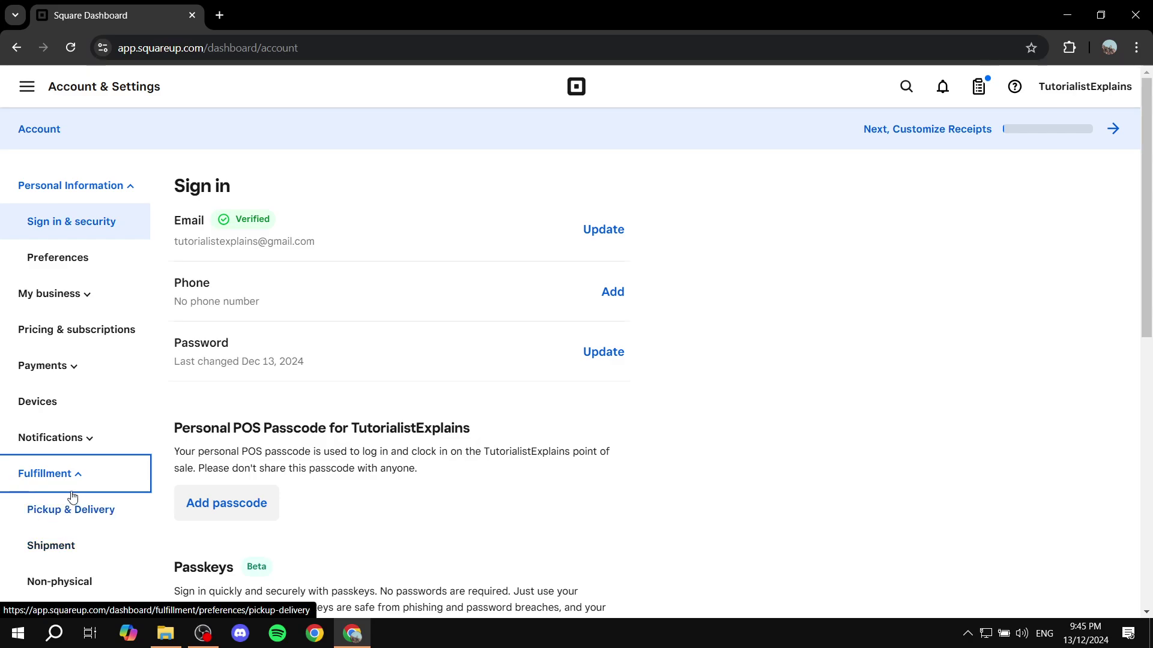
scroll(72, 497, "down", 1)
left_click(65, 476)
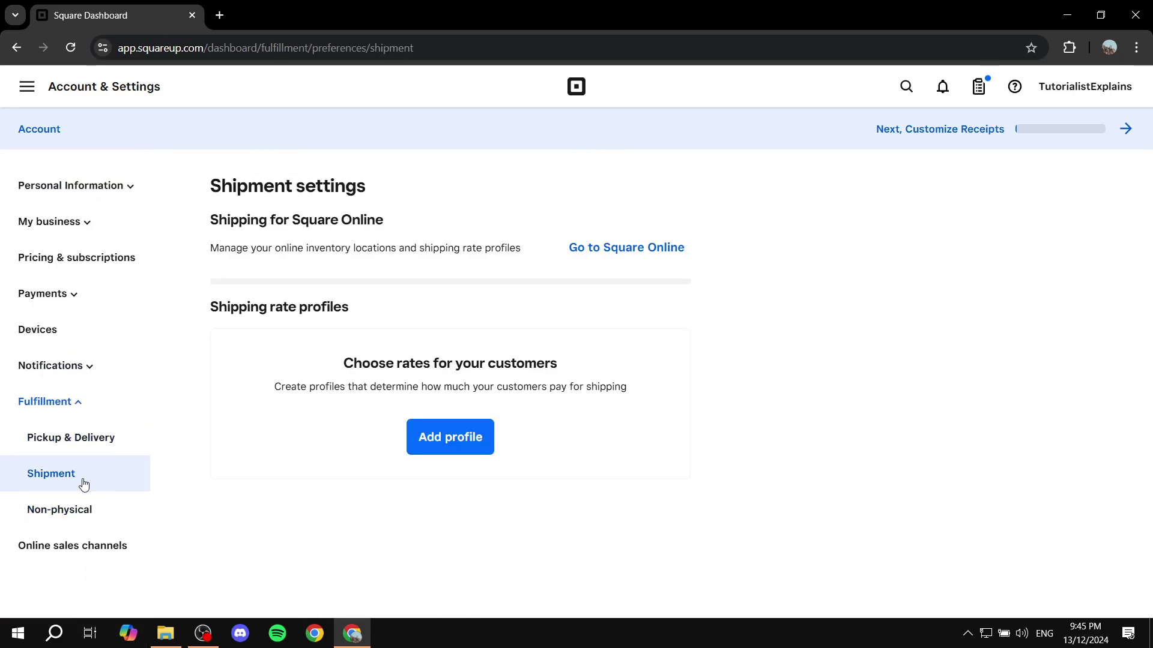
left_click_drag(203, 315, 390, 312)
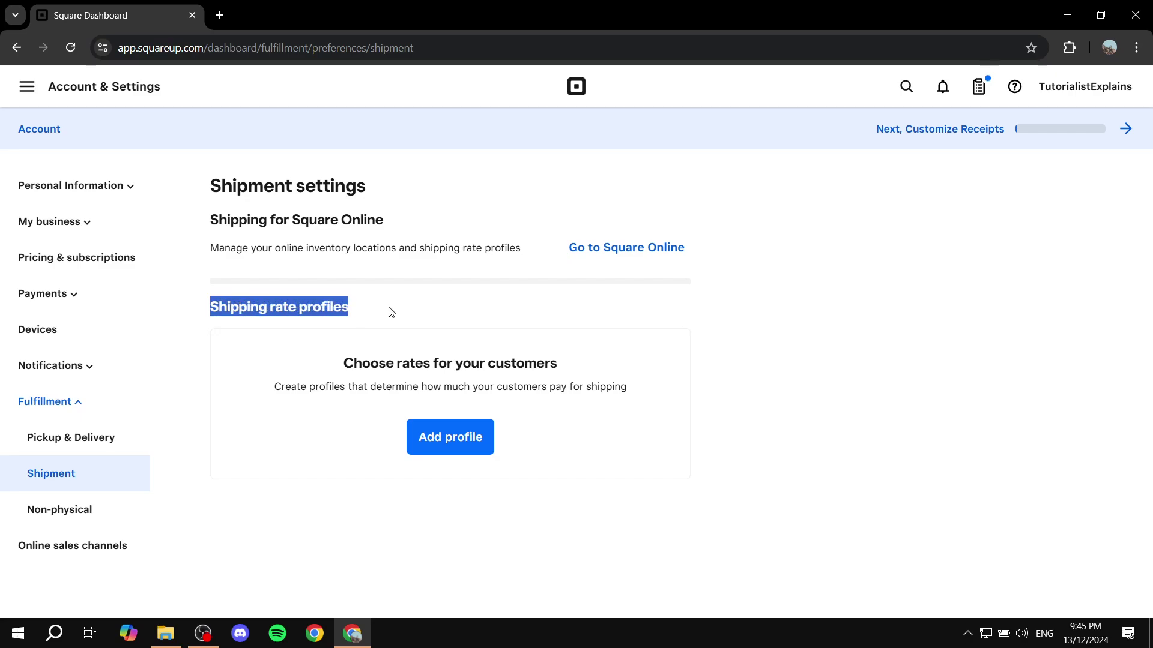
left_click(486, 325)
left_click_drag(314, 370, 652, 374)
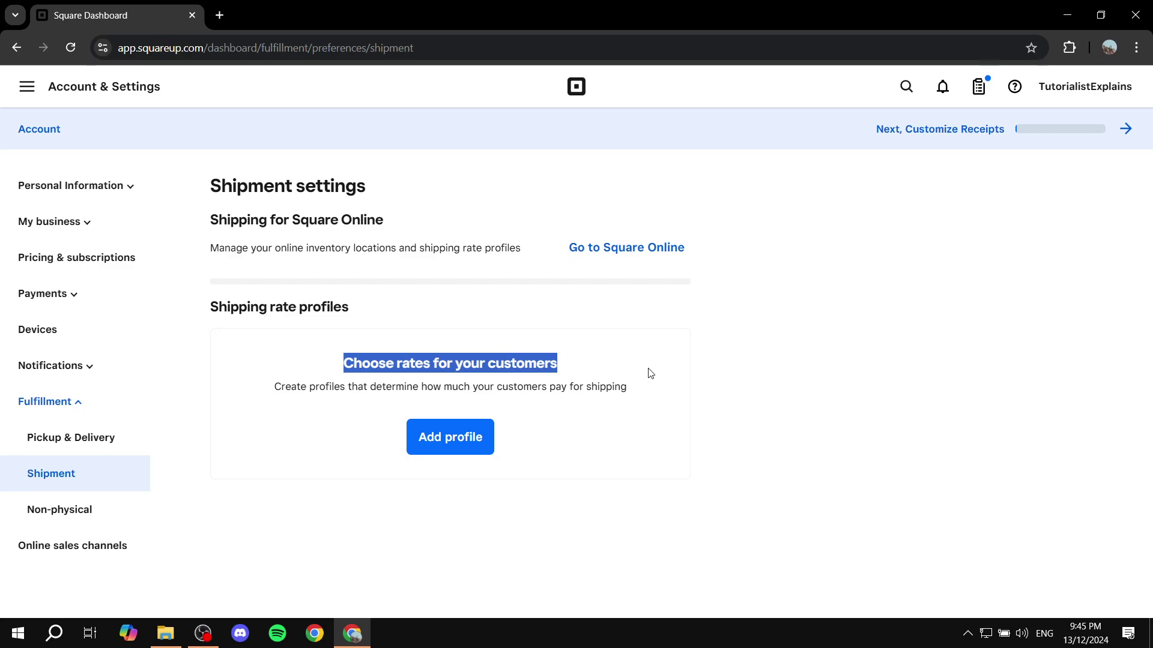
left_click_drag(245, 395, 666, 398)
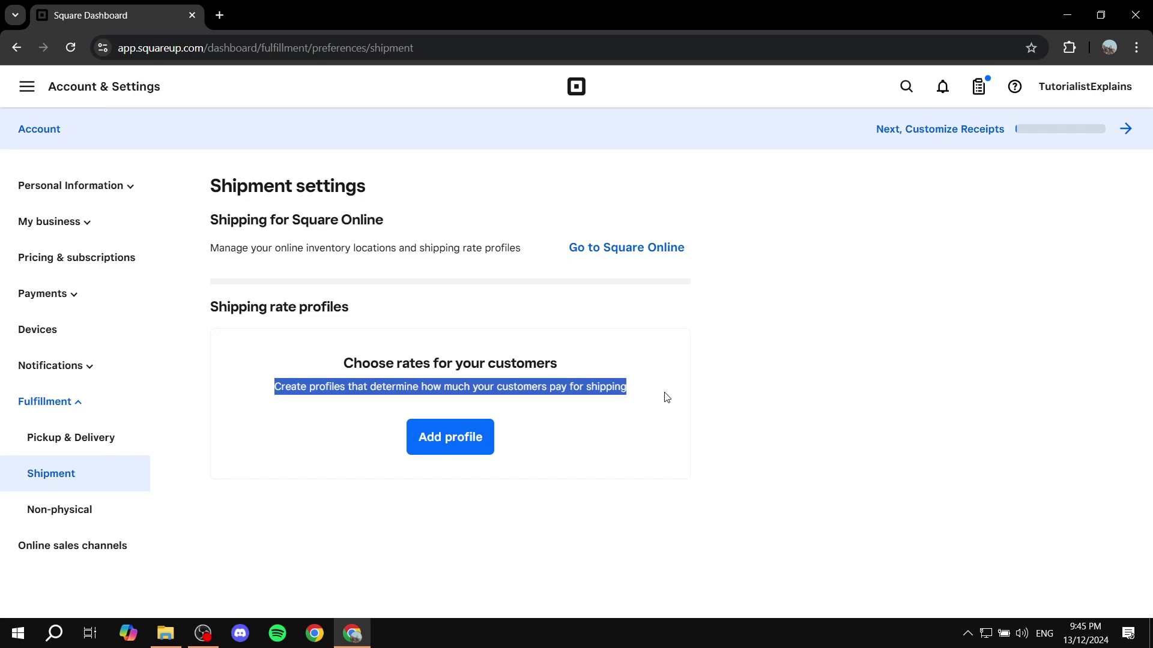
left_click(666, 397)
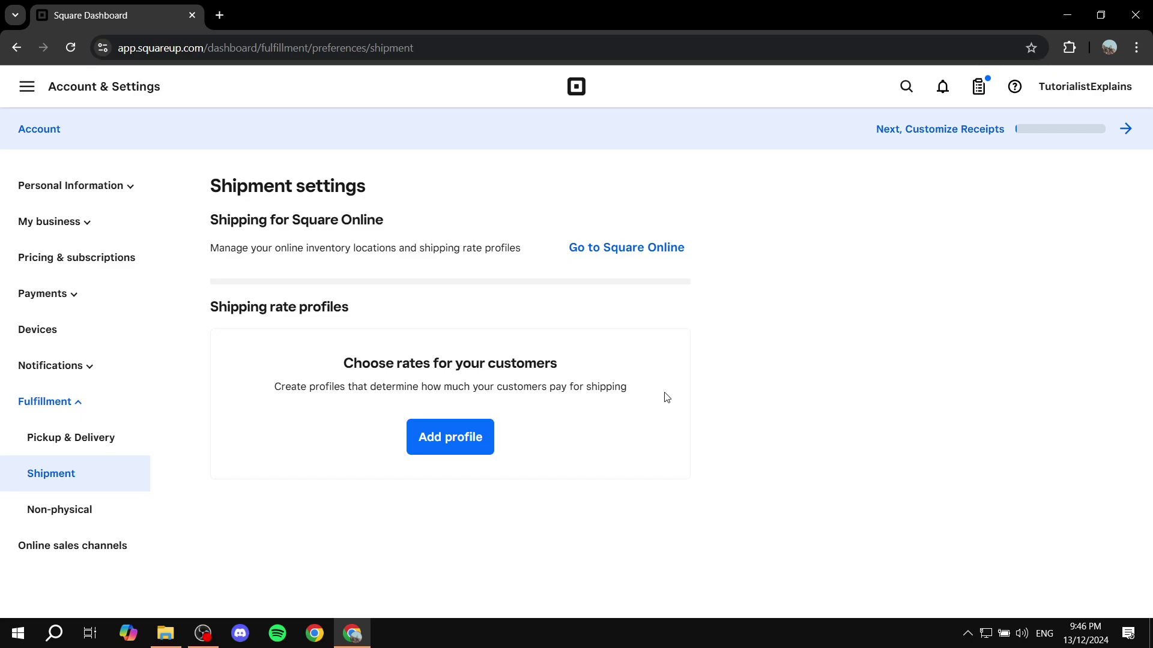
Step: Add a new shipping rate profile of type Order and start naming it Domestic
left_click(448, 436)
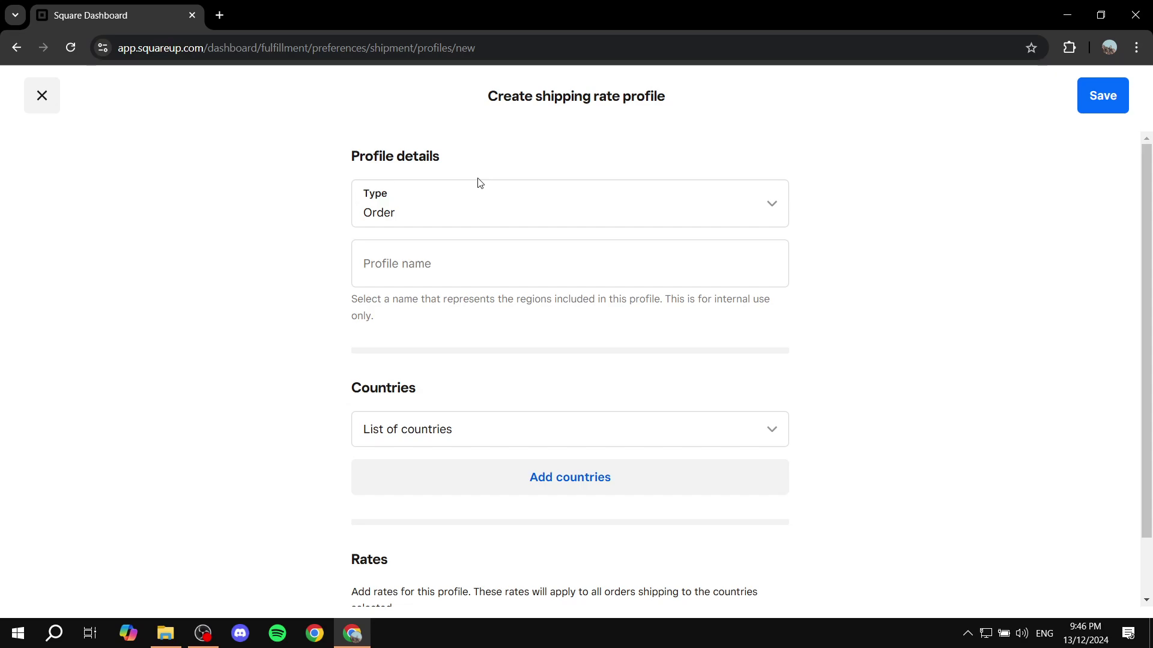
left_click(487, 196)
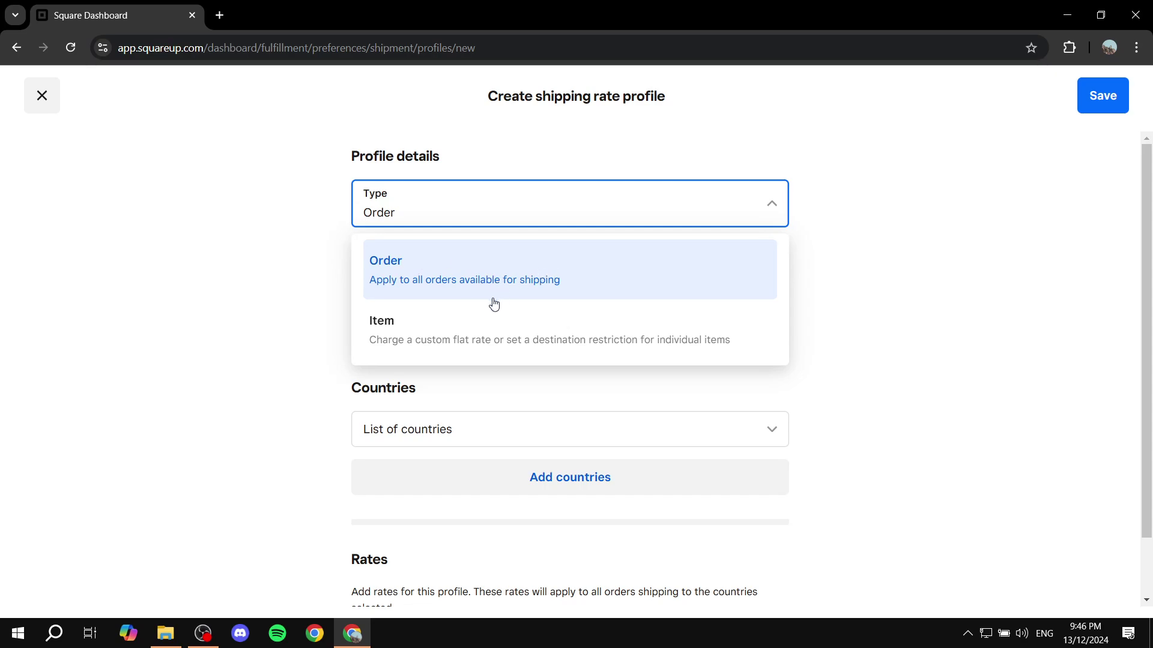
left_click(448, 268)
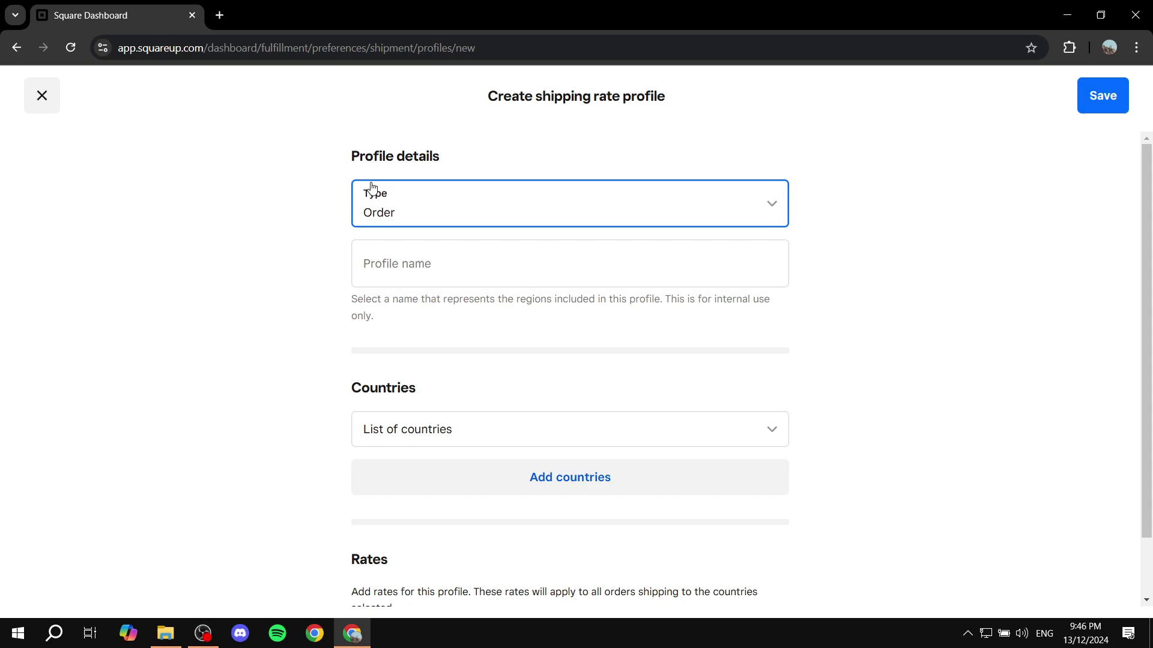
left_click(517, 265)
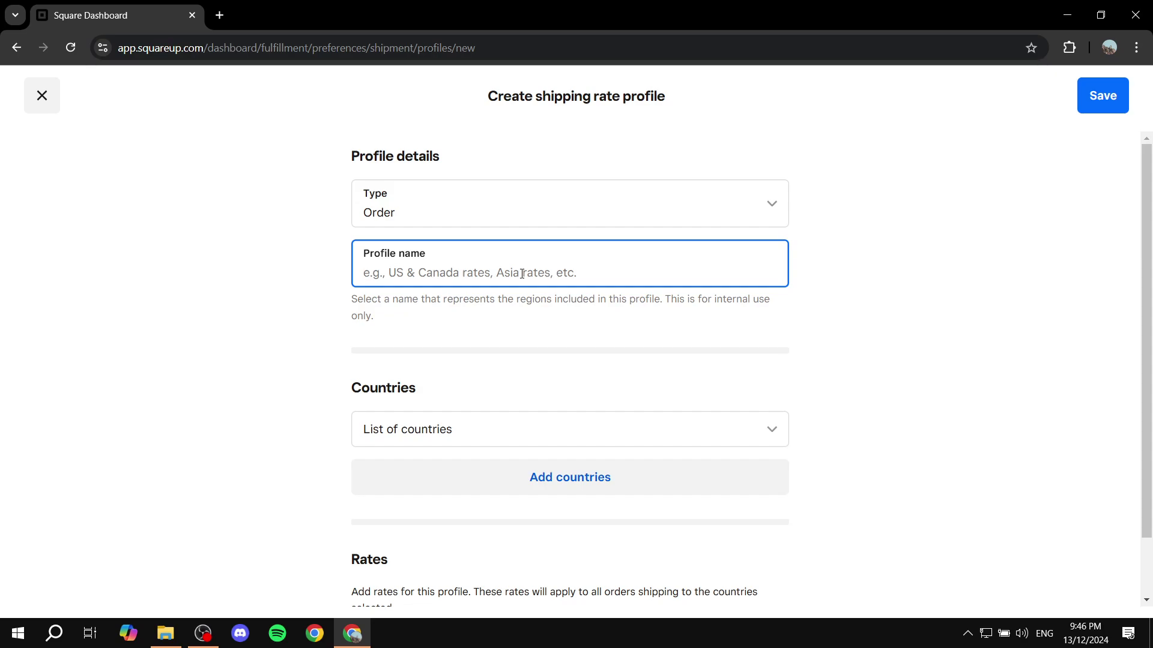
type("D")
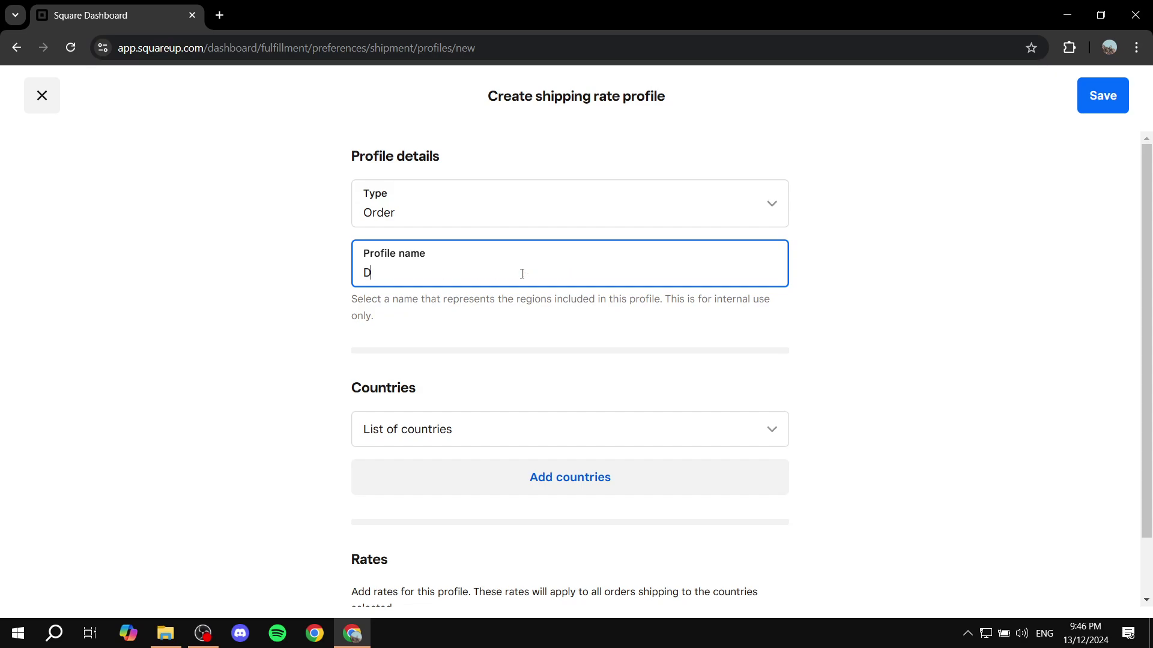
type("omestic")
left_click_drag(324, 389, 479, 391)
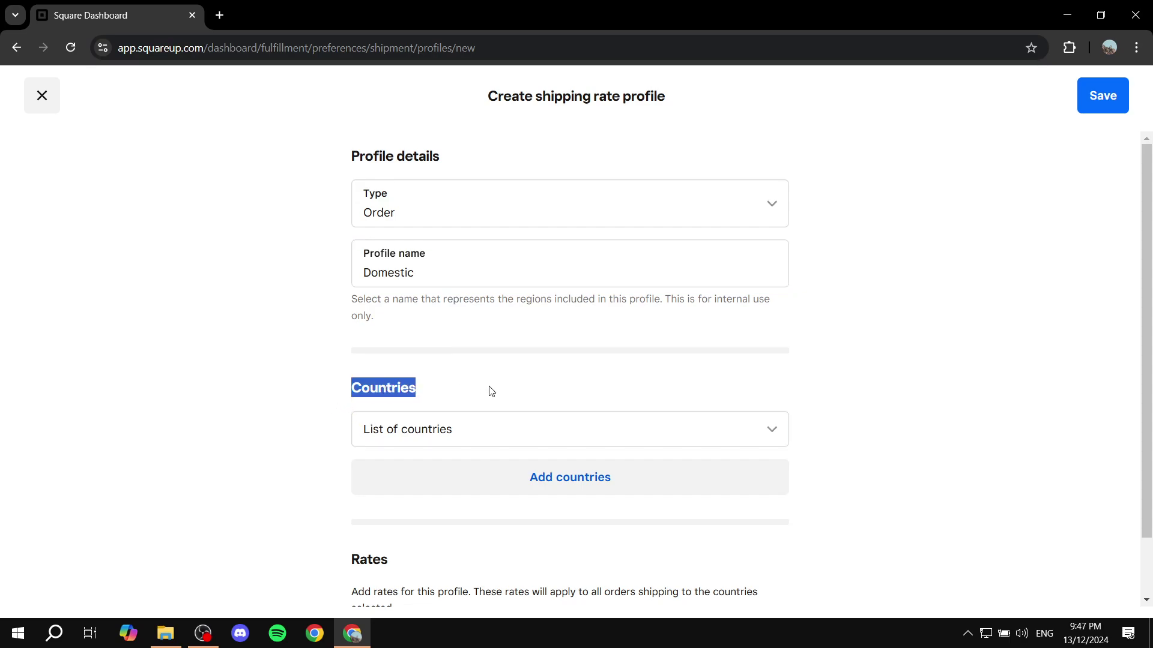
Step: Set the profile's Countries option to 'List of countries' after briefly trying Rest of world
left_click(497, 381)
scroll(496, 366, "down", 1)
left_click(425, 353)
left_click(466, 367)
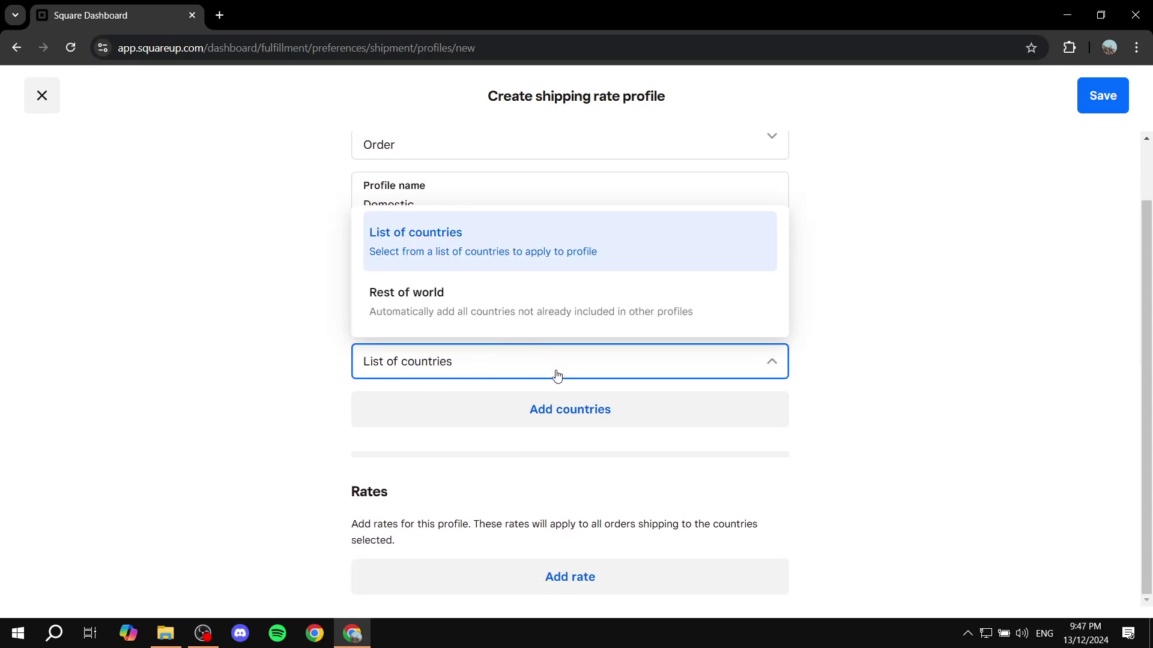
left_click(486, 247)
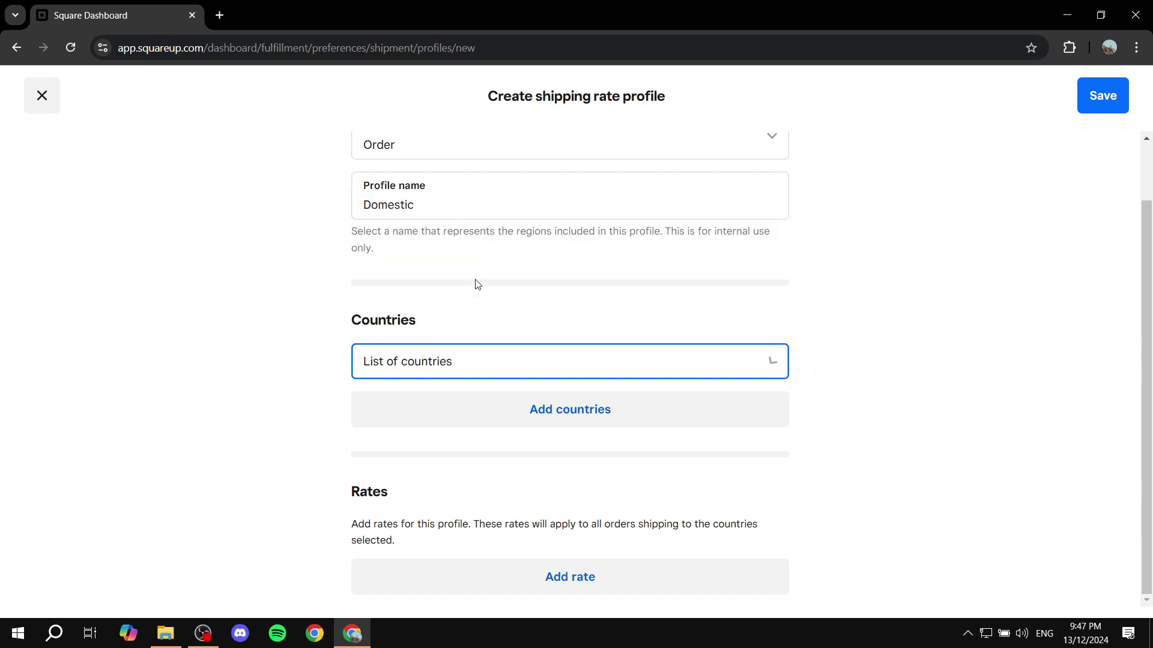
left_click(606, 366)
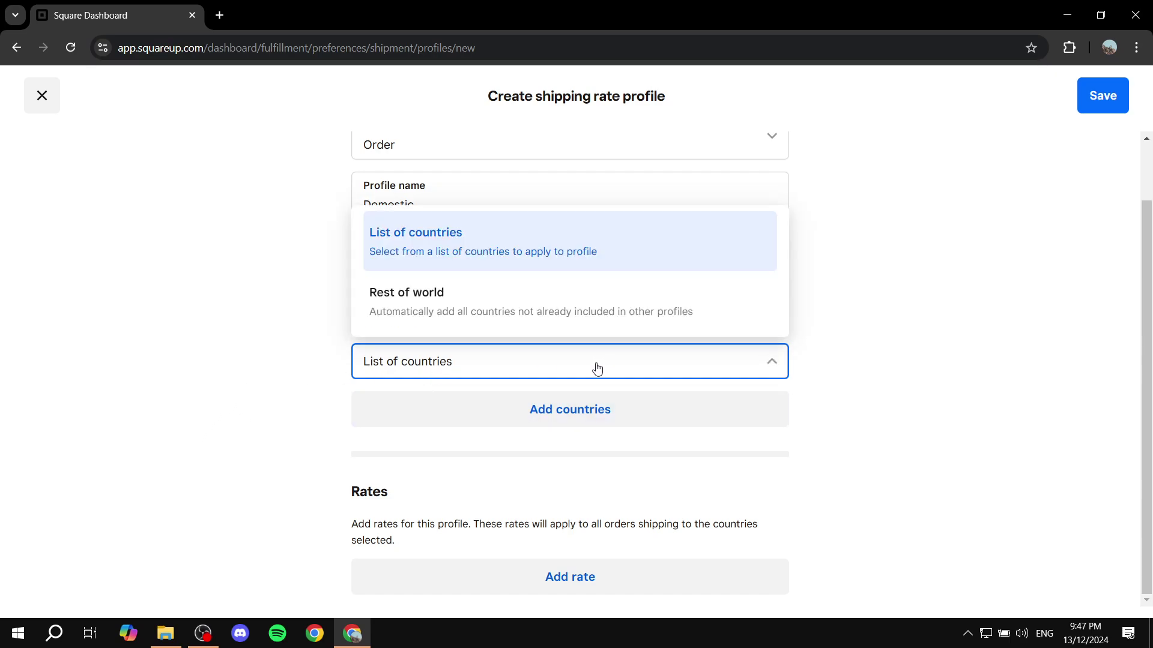
left_click(494, 364)
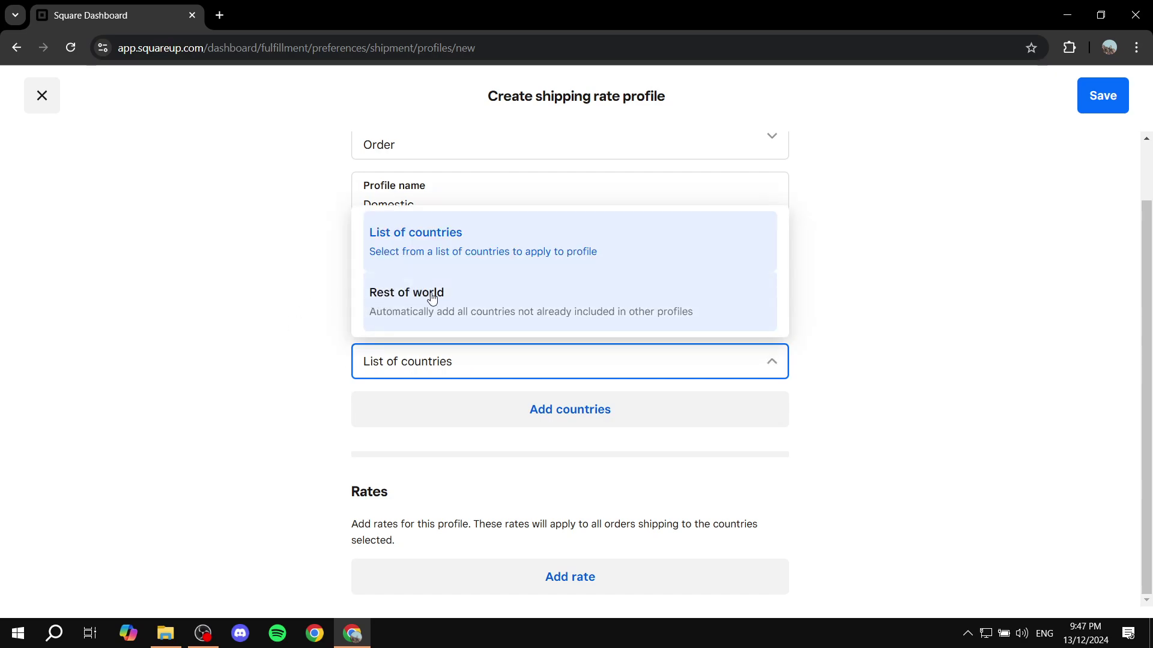
left_click(441, 314)
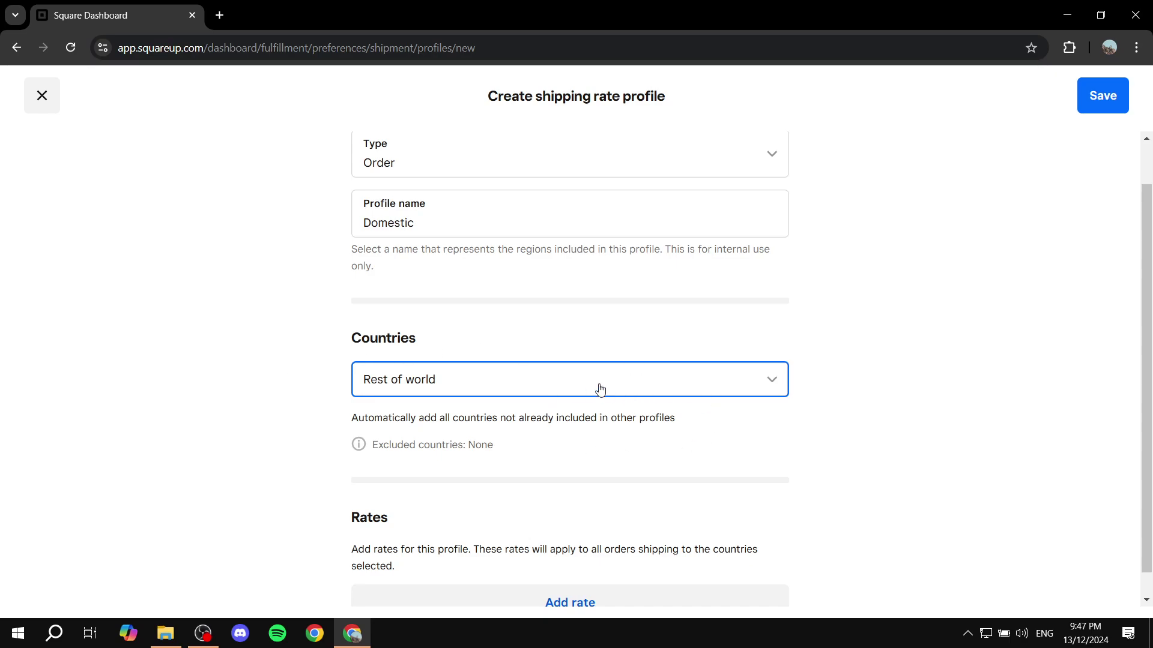
left_click(587, 379)
left_click(432, 261)
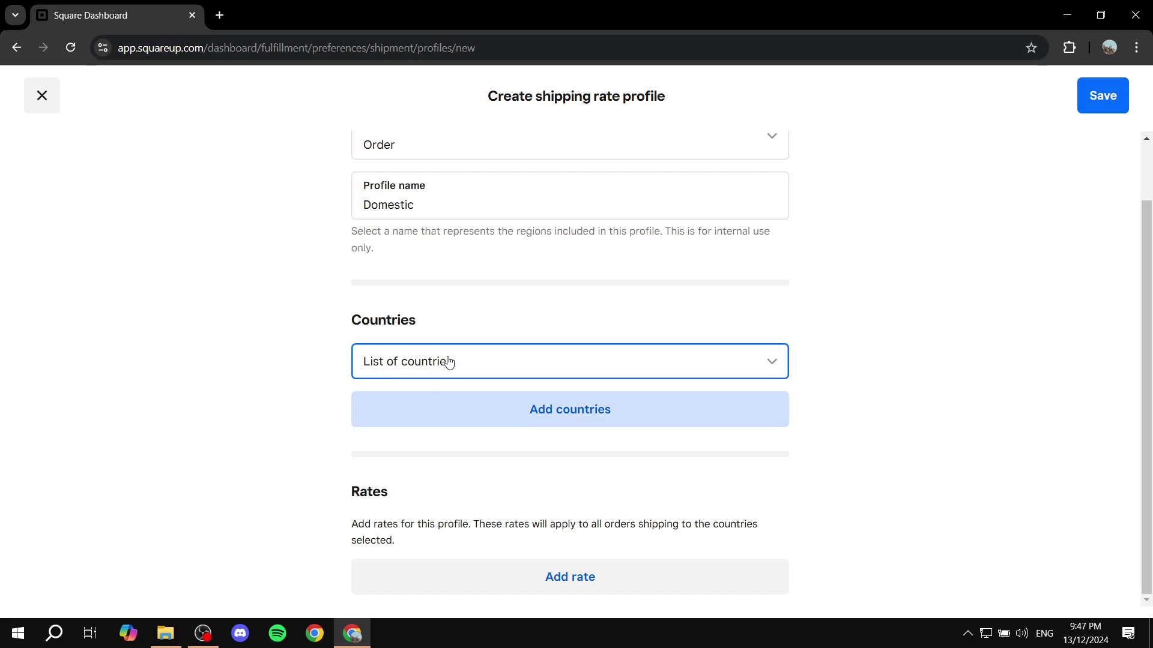
Step: Add United Arab Emirates, remove Albania, and confirm the country selection
left_click(595, 410)
left_click(552, 410)
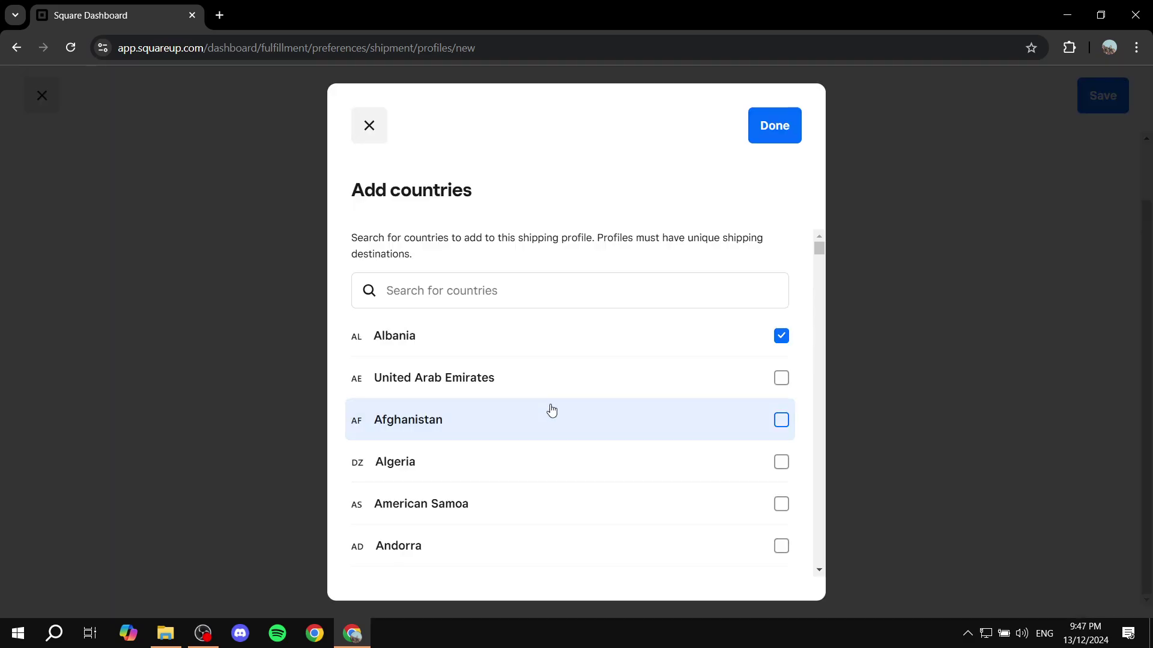
left_click(781, 383)
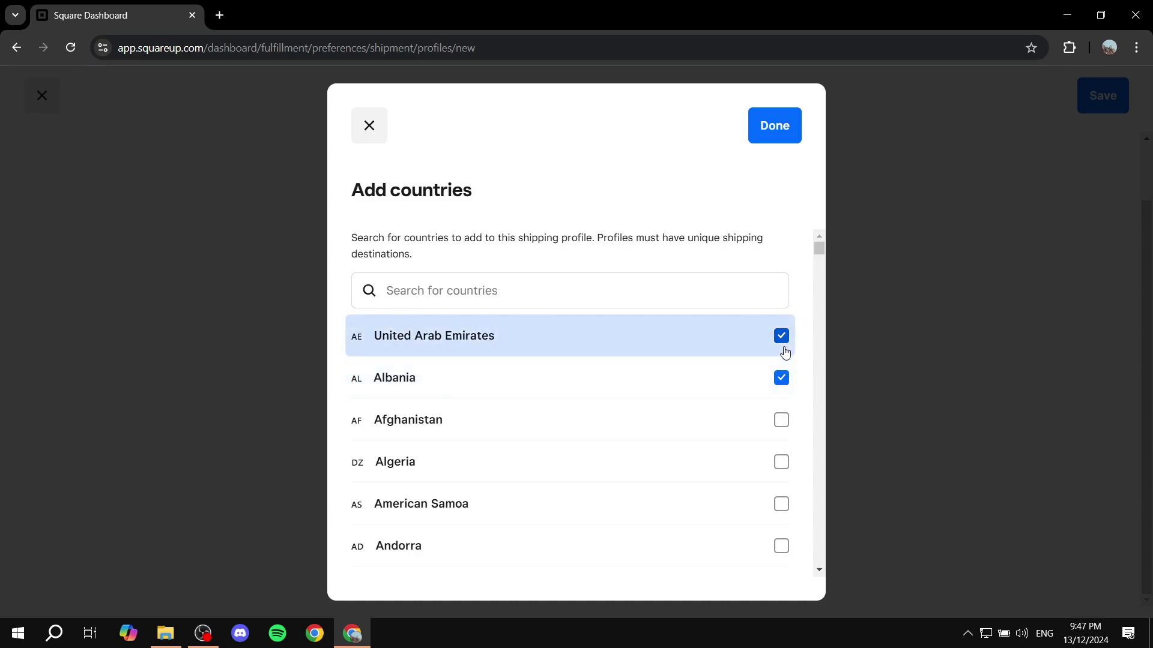
left_click(783, 351)
left_click(781, 381)
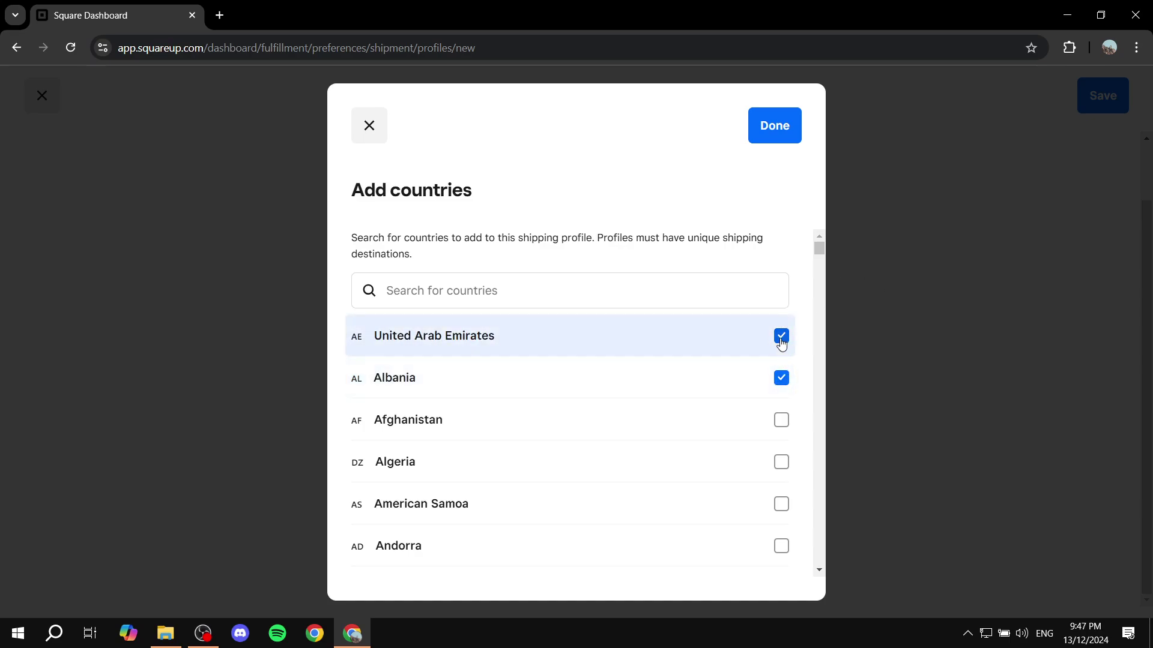
left_click(782, 337)
left_click(781, 377)
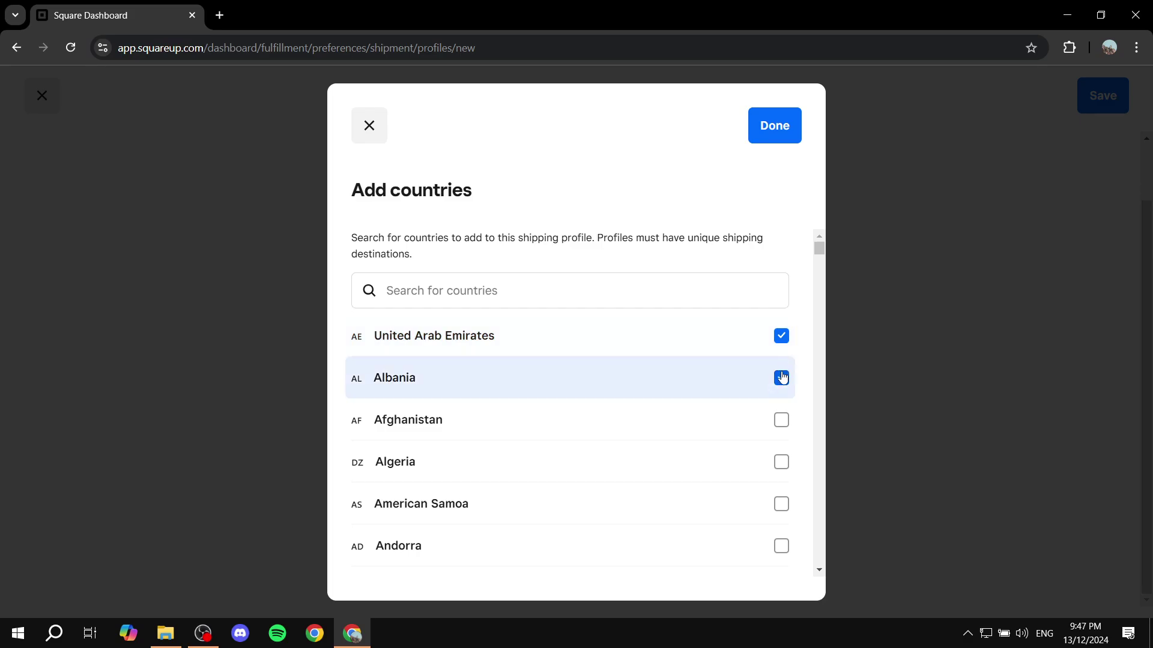
left_click(781, 377)
left_click(776, 132)
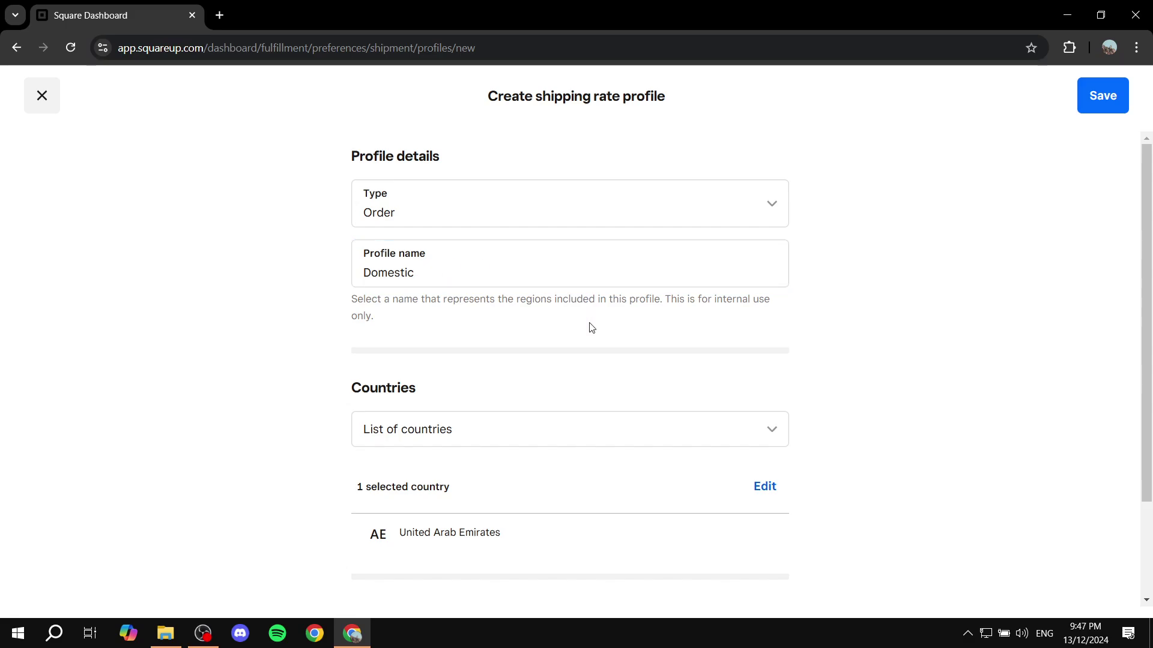
scroll(513, 414, "down", 2)
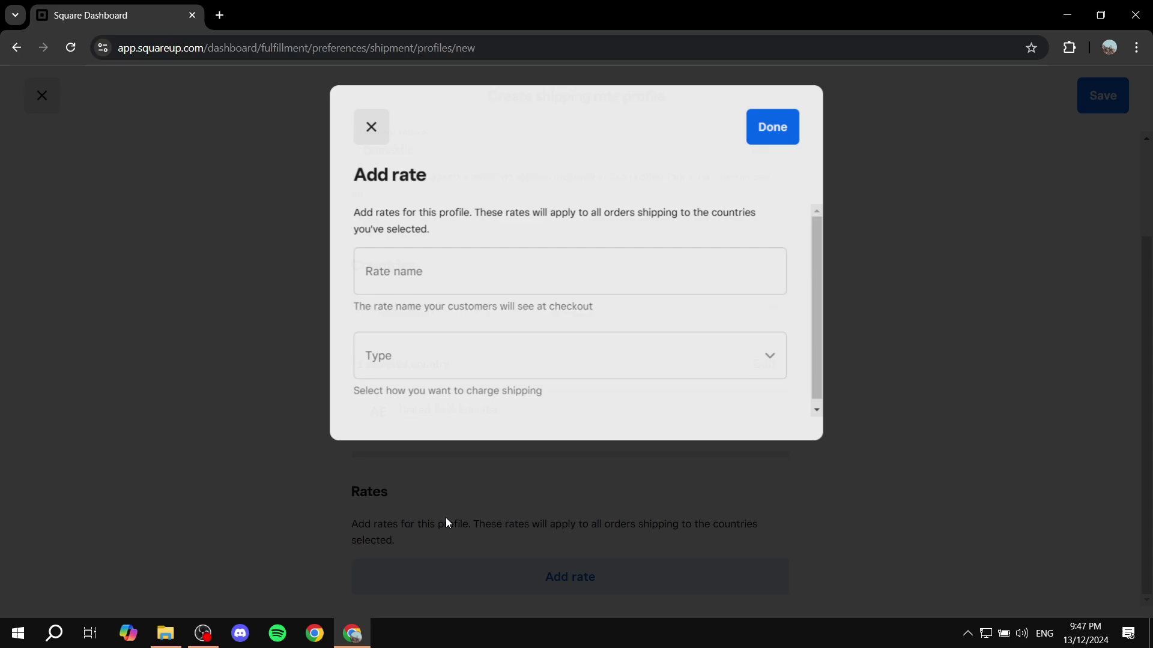
Step: Name the rate 'Domestic Rate', make it Free shipping, and open its eligibility choices
left_click(440, 279)
type("Domestic Rate")
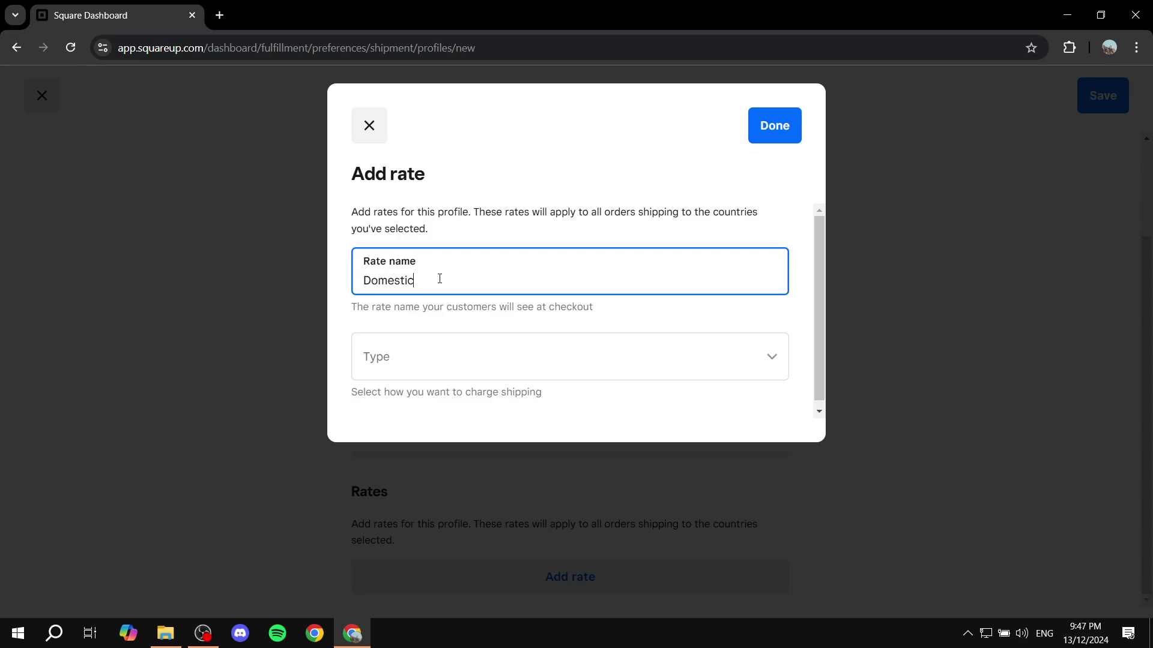
left_click(487, 358)
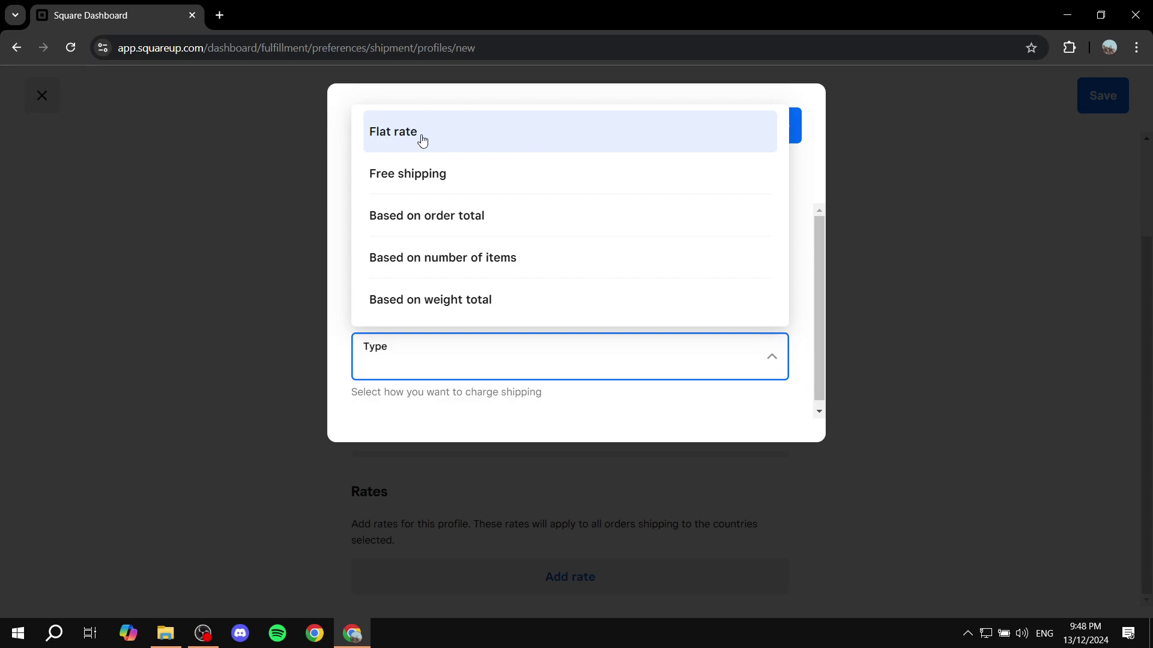
left_click(417, 176)
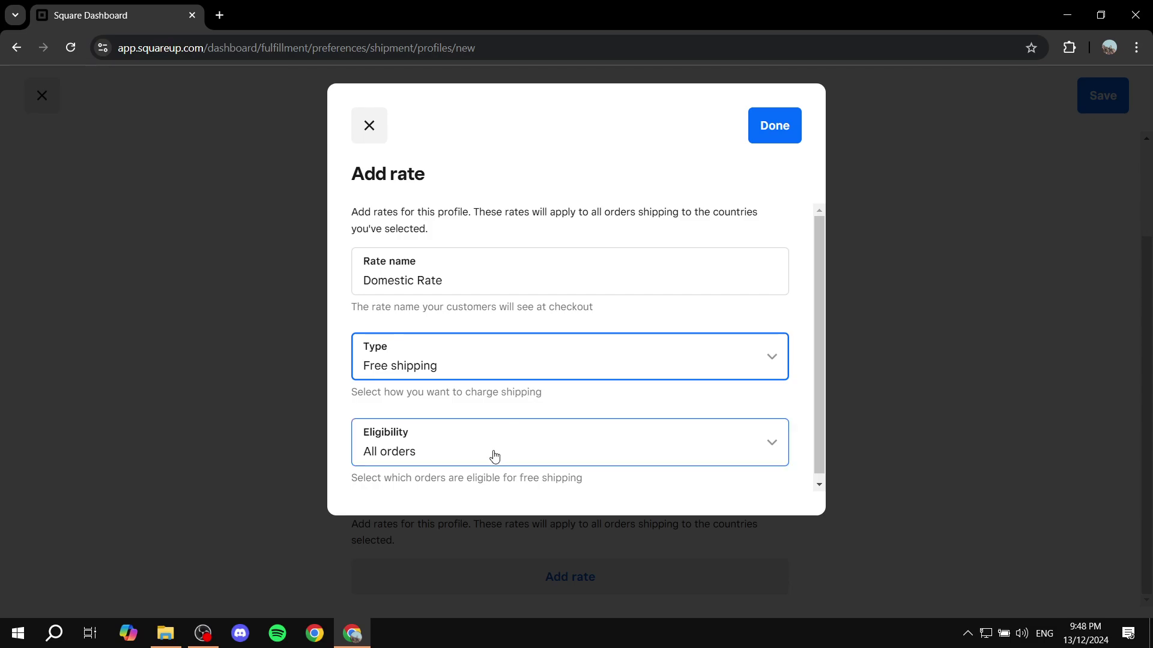
left_click(433, 457)
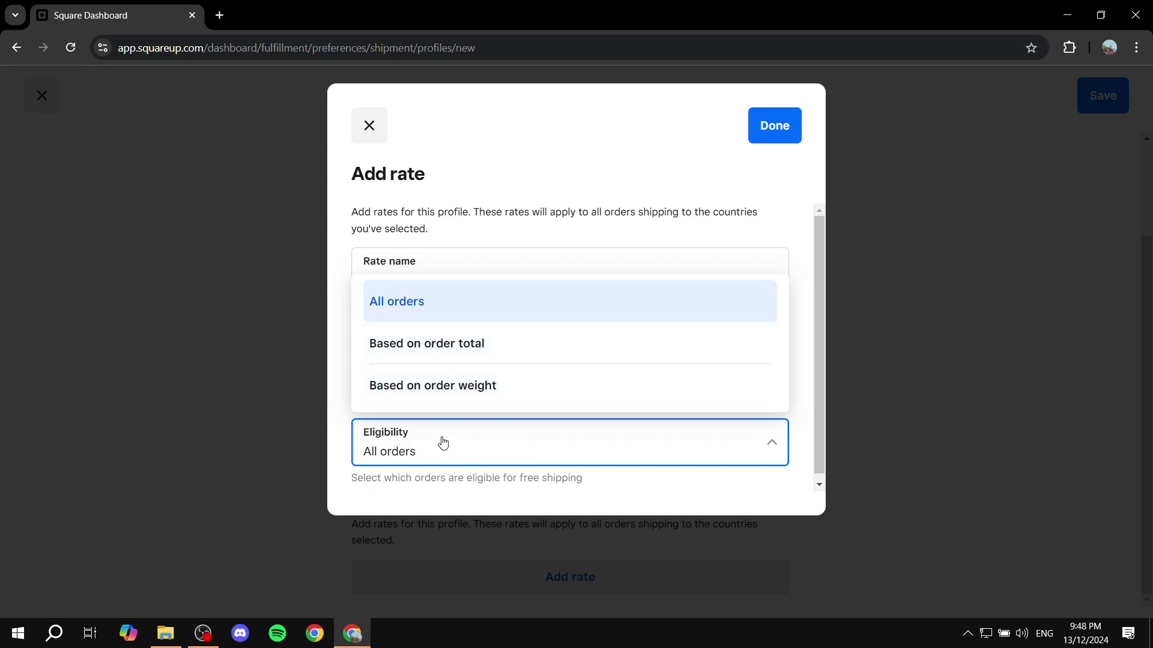
Step: Keep eligibility on All orders, add Domestic Rate, and save the Domestic profile
left_click(537, 446)
left_click(774, 126)
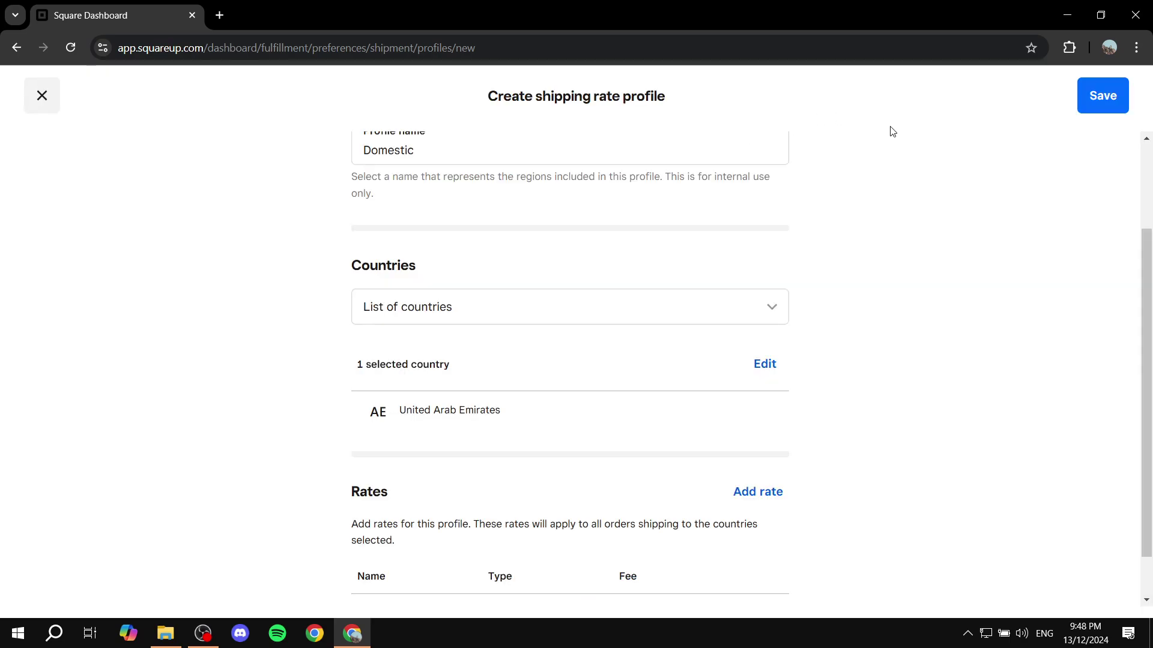
scroll(847, 373, "down", 1)
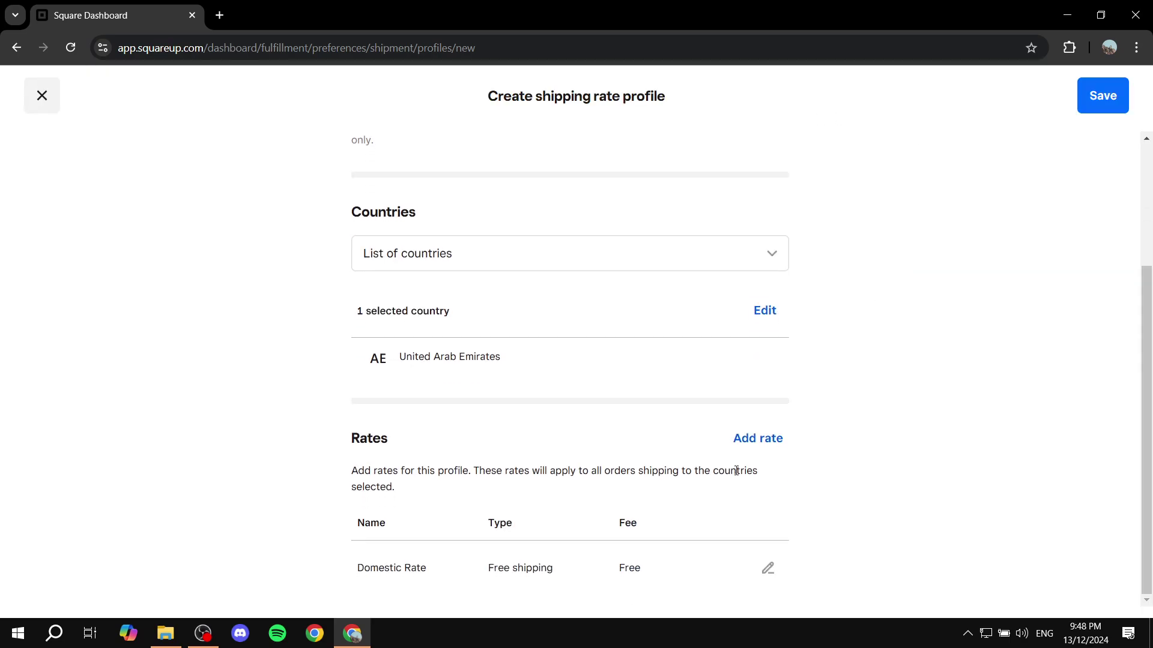
left_click(1116, 100)
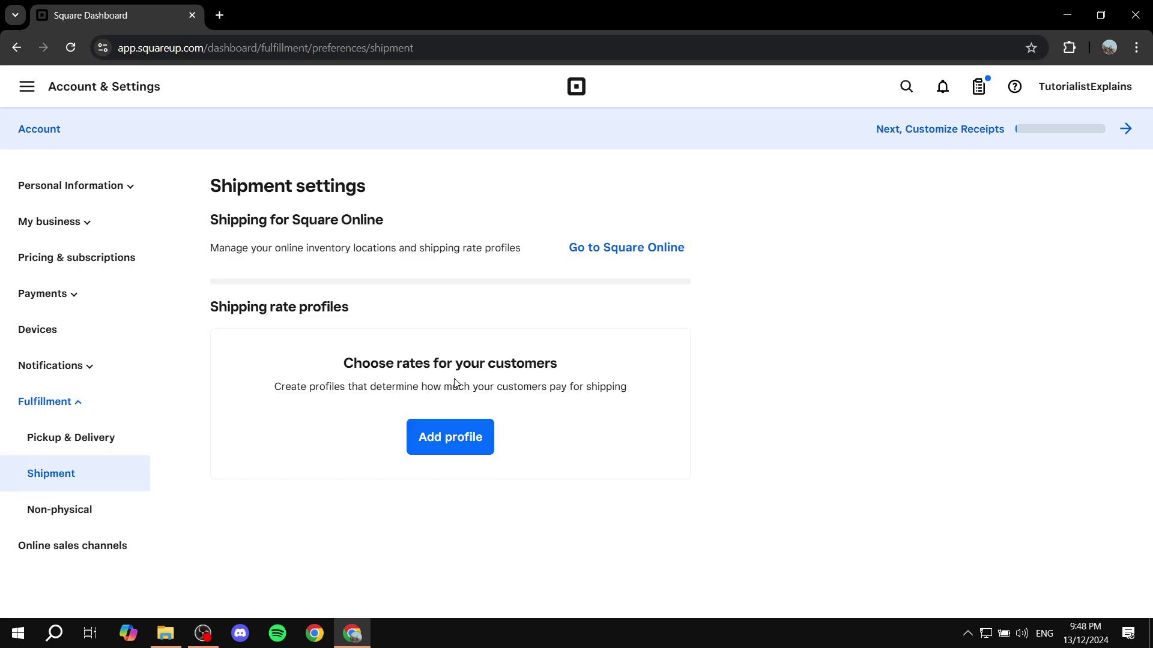